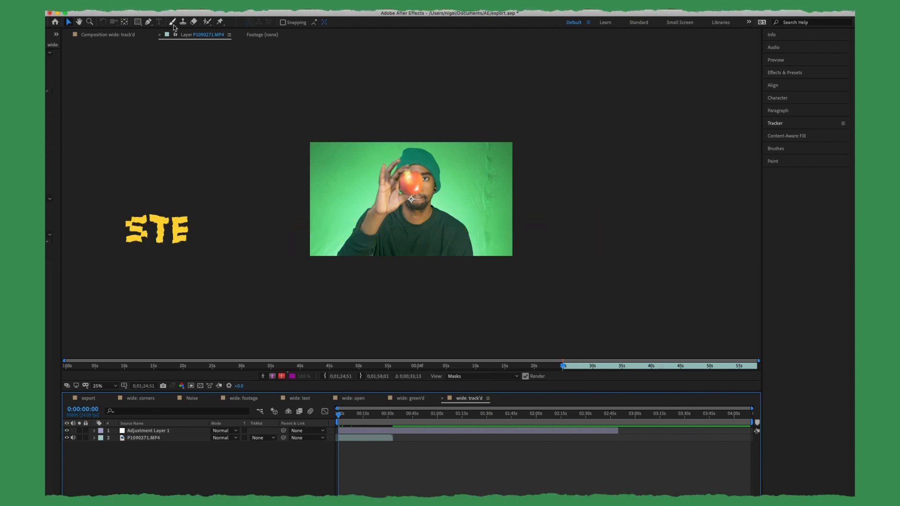
Add a null object layer to the wide: track'd composition
left_click(197, 10)
mouse_move(211, 14)
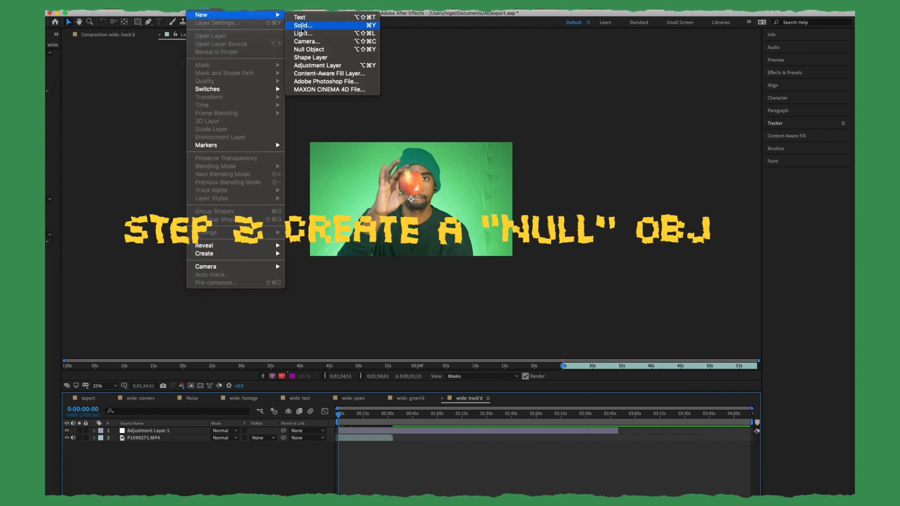
left_click(304, 50)
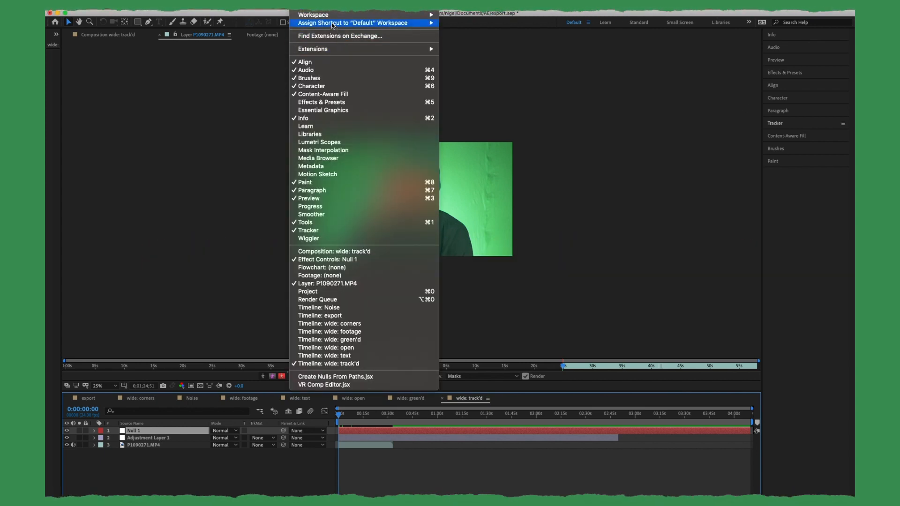
Start a Track Motion tracker in the Tracker with P1090271.MP4 as the motion source
mouse_move(328, 17)
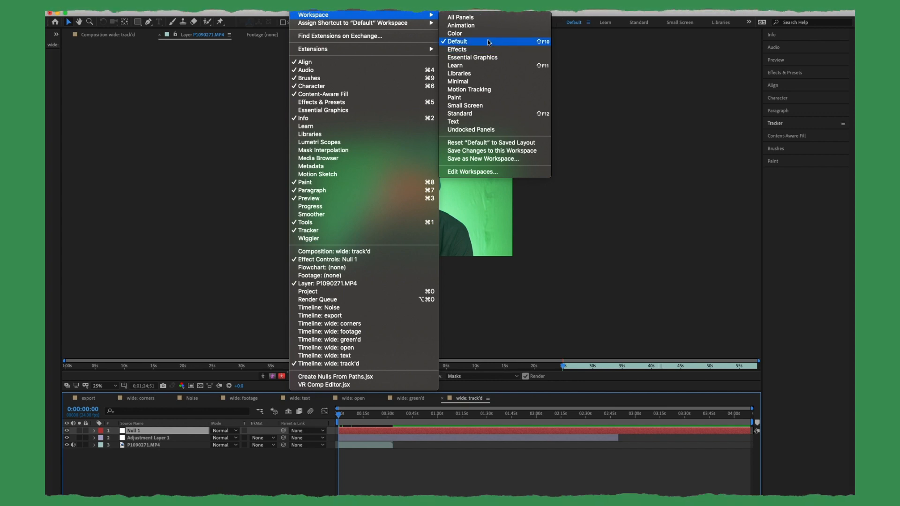
left_click(722, 64)
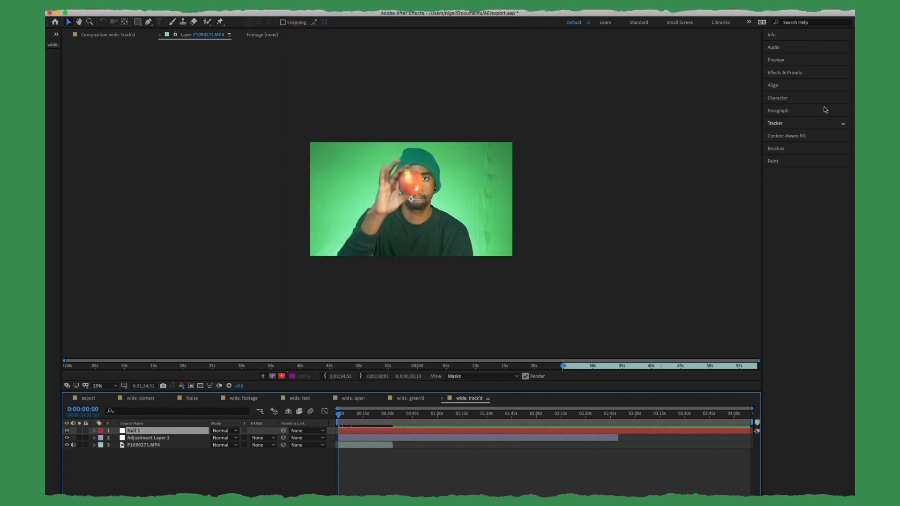
left_click(787, 125)
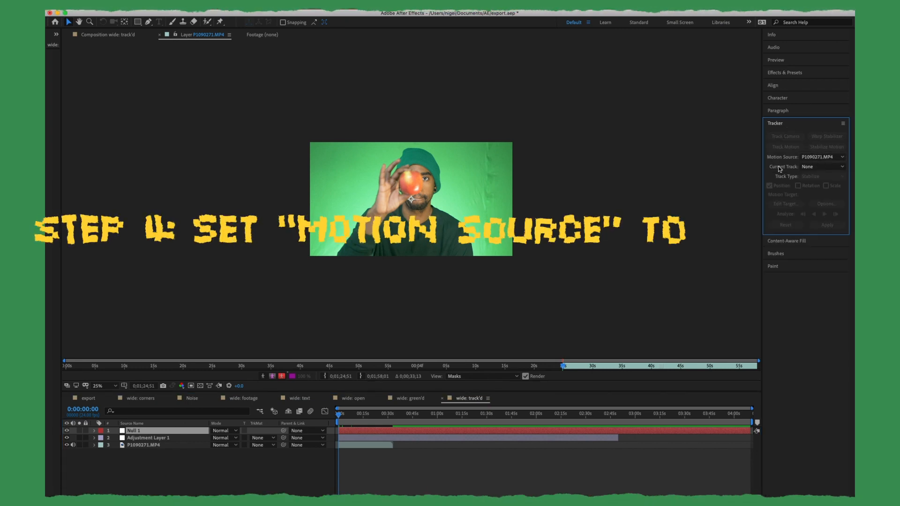
left_click(826, 157)
left_click(814, 196)
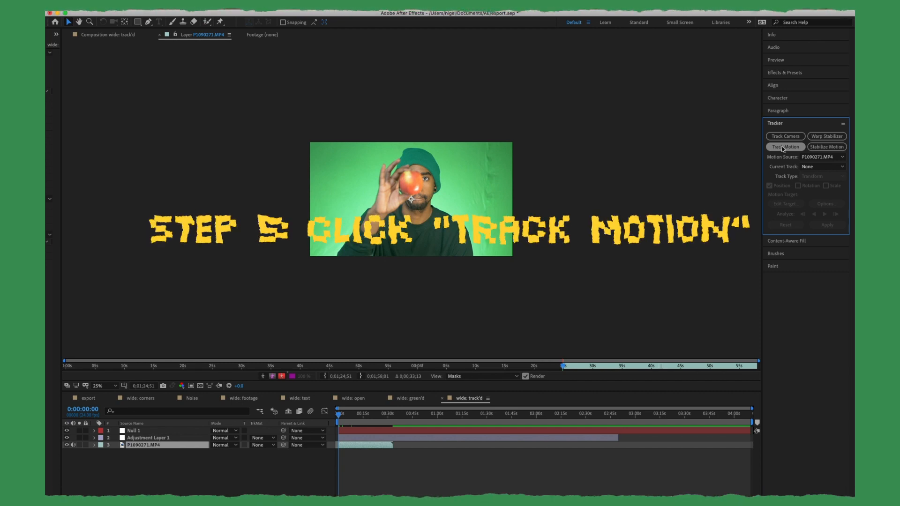
left_click(783, 147)
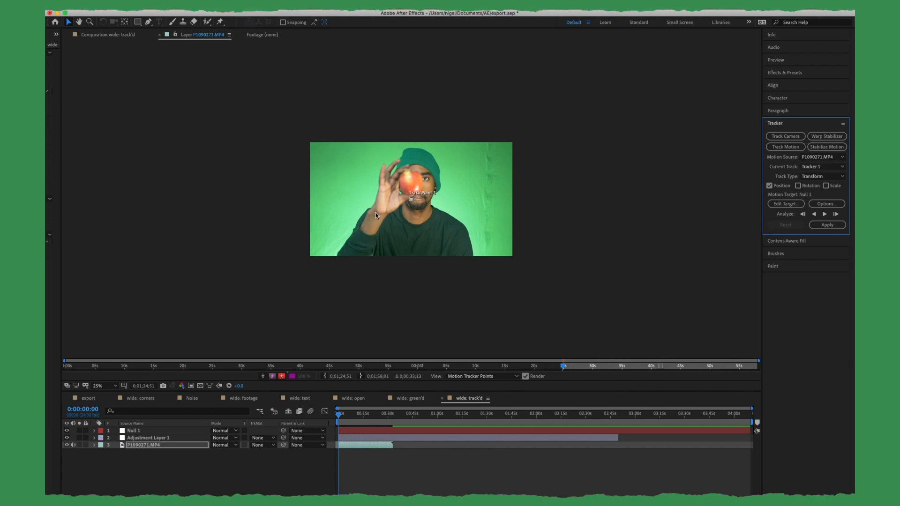
Move Track Point 1 from the frame's centre onto the apple and enlarge its search region to cover the fruit
scroll(390, 206, "up", 2)
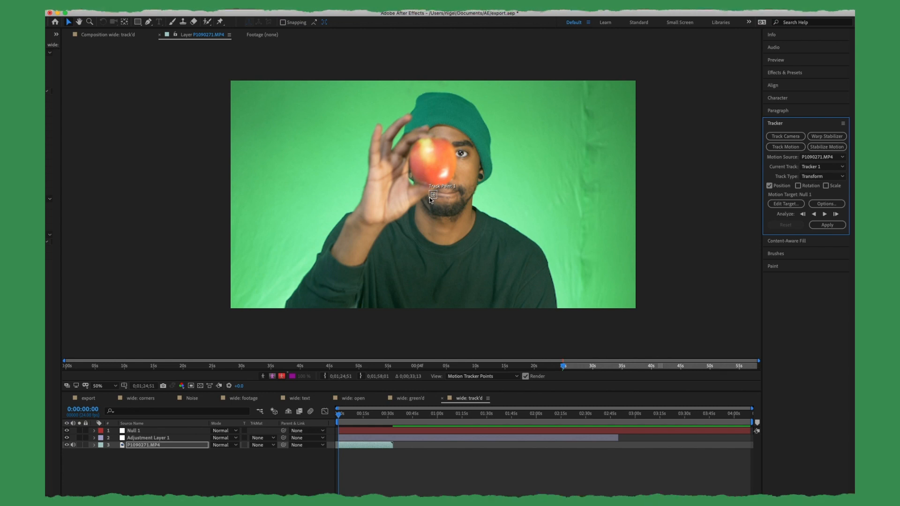
scroll(433, 198, "up", 2)
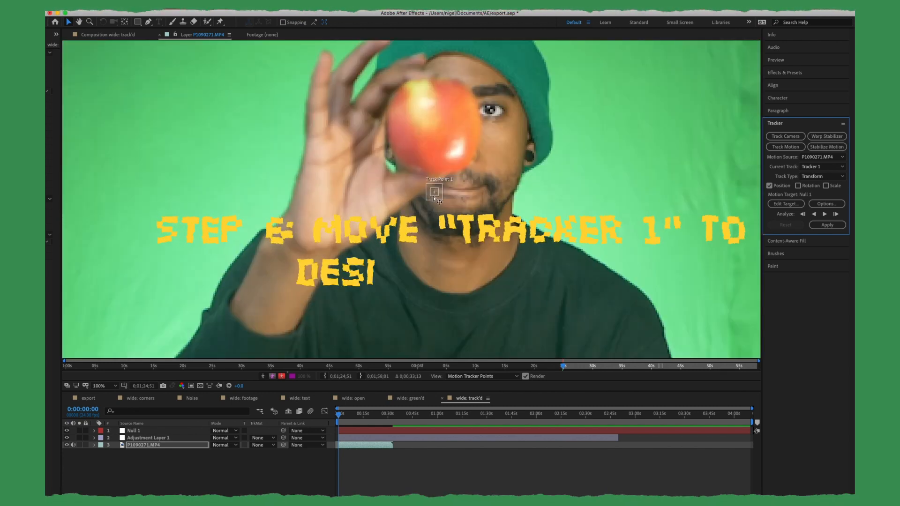
left_click_drag(433, 198, 448, 139)
scroll(447, 140, "down", 2)
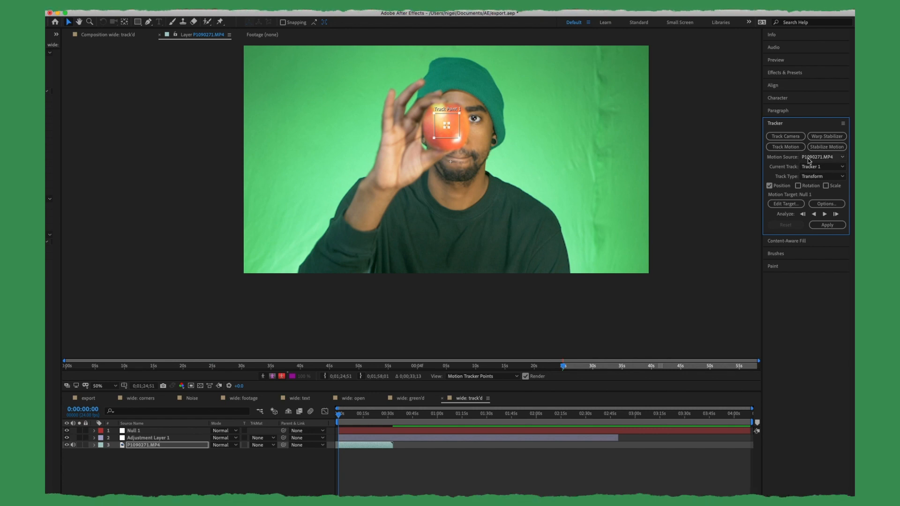
Keep the track type on Transform and analyze the apple's motion forward, stopping at 0:00:13:07
left_click(813, 177)
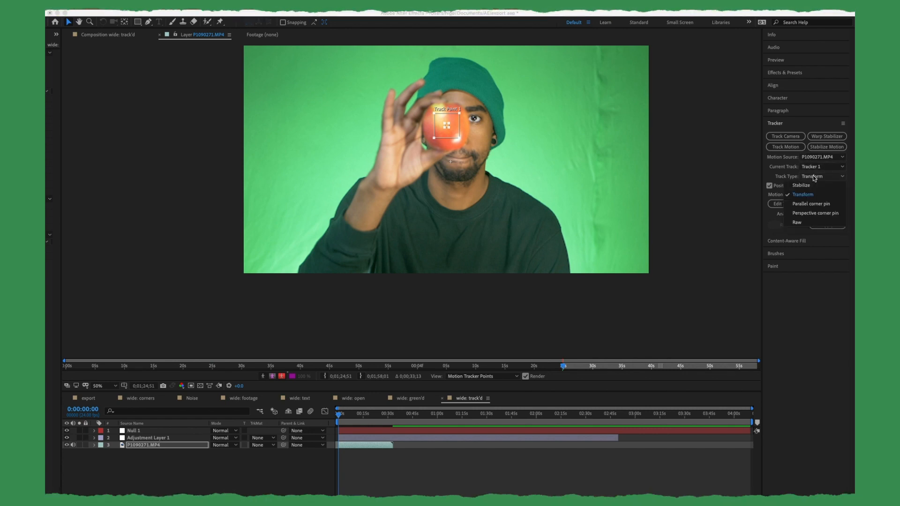
left_click(813, 176)
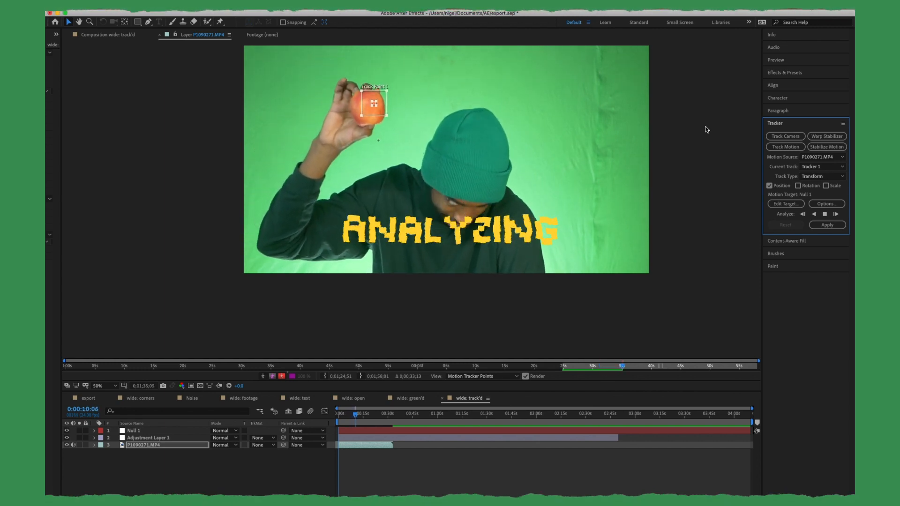
left_click(826, 215)
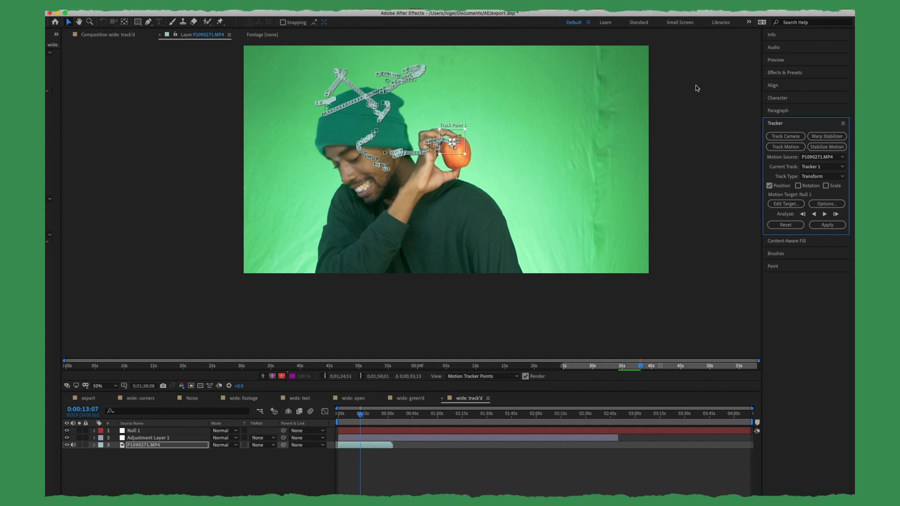
Set the tracker's motion target to the Null 1 layer
left_click(789, 207)
mouse_move(711, 477)
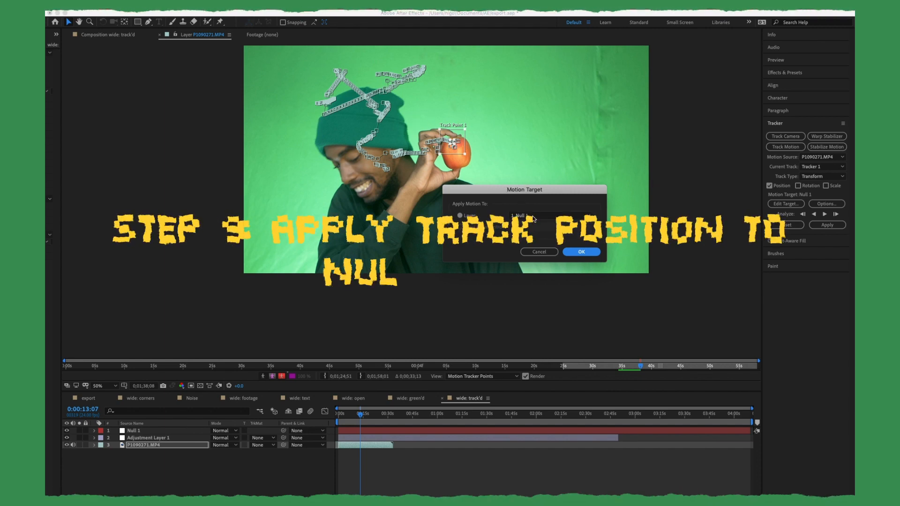
left_click(573, 257)
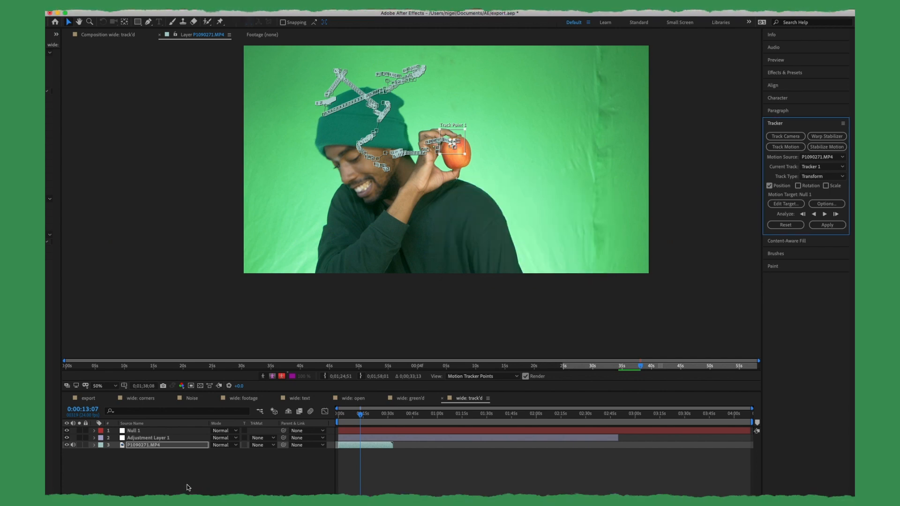
Expand Null 1's transform properties and apply the tracked motion to it in the X and Y dimensions
left_click(151, 432)
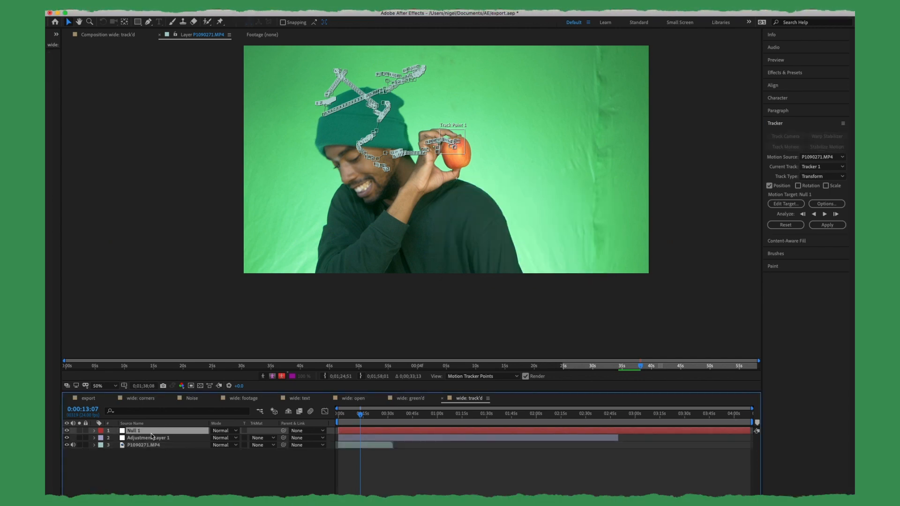
left_click(93, 431)
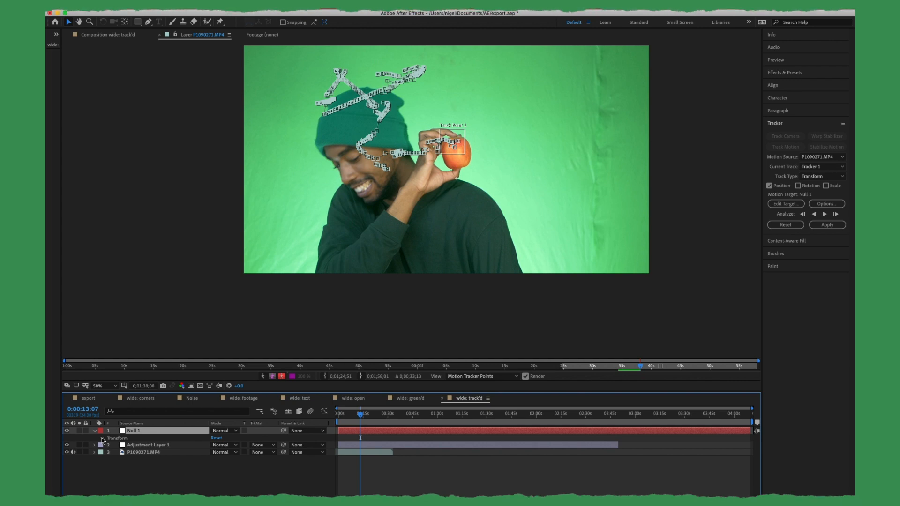
left_click(103, 438)
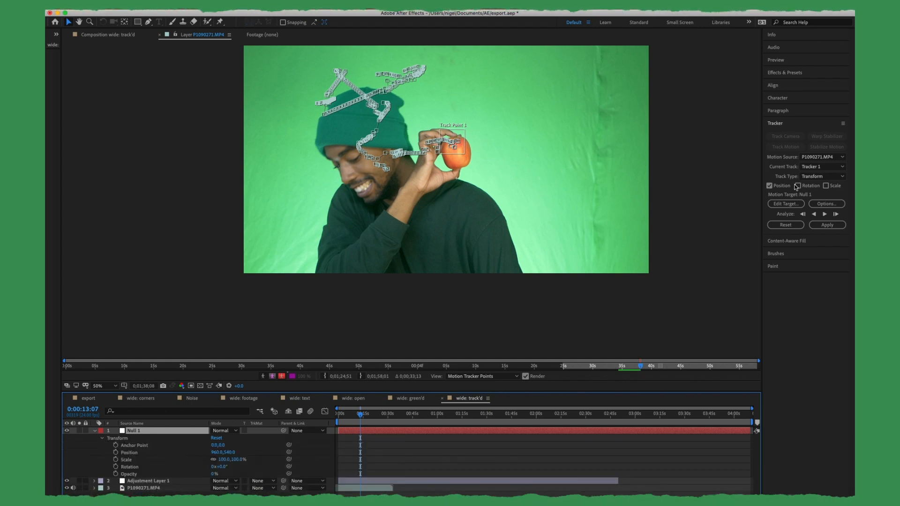
left_click(822, 225)
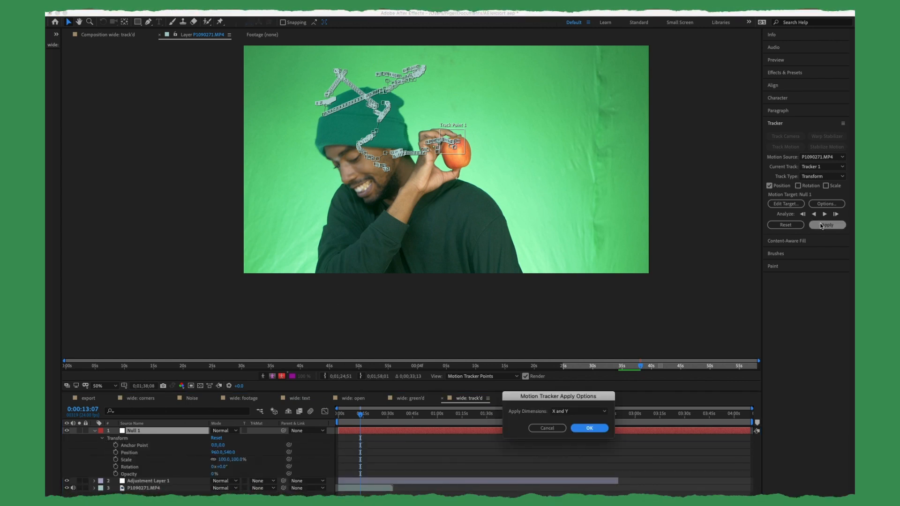
left_click(590, 428)
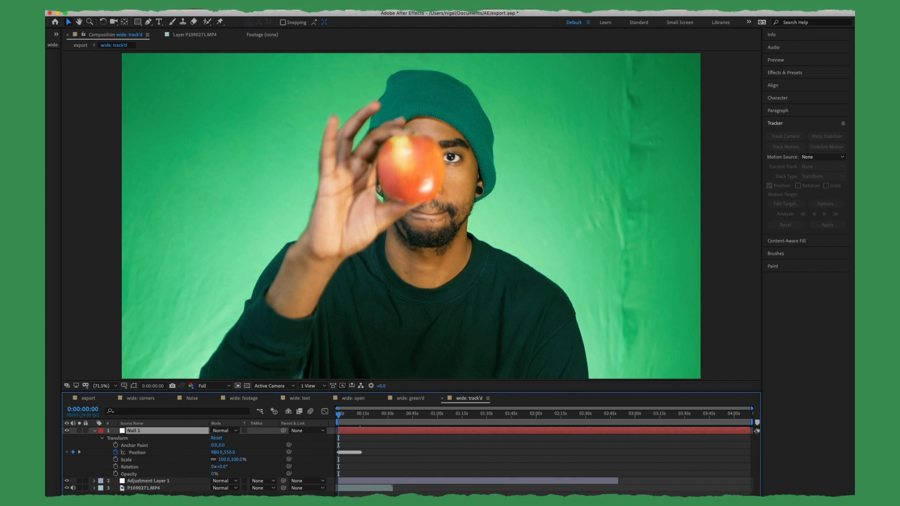
At 0:00:00:23, create a square solid layer 100 px wide in golden yellow (E8B423)
left_click_drag(350, 496, 366, 496)
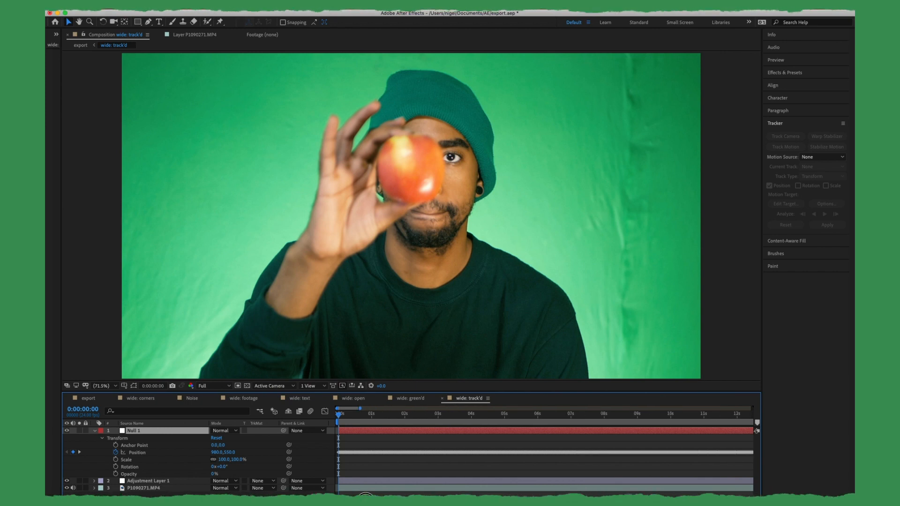
left_click_drag(340, 416, 370, 417)
key("minus")
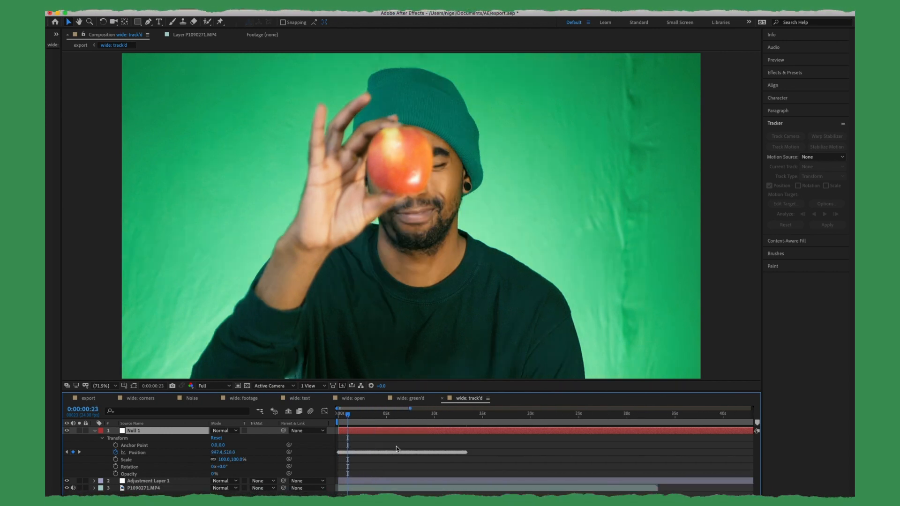
left_click(197, 6)
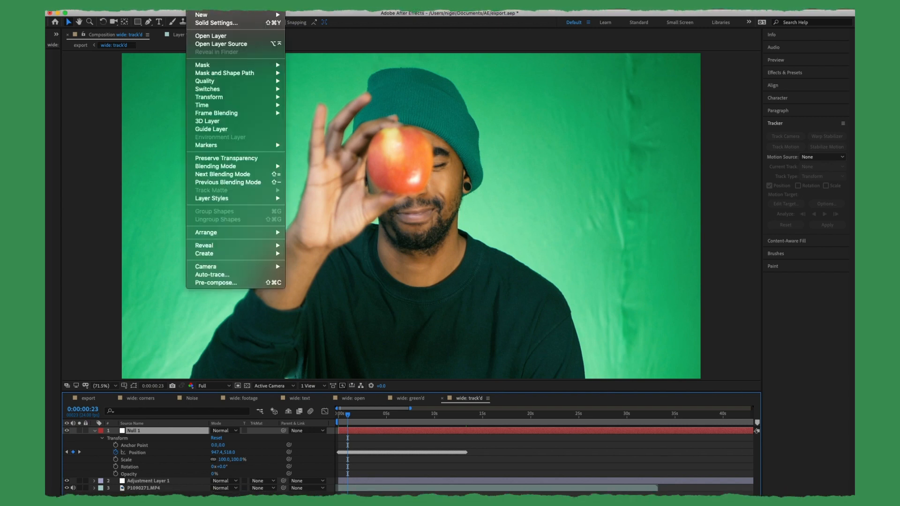
mouse_move(202, 16)
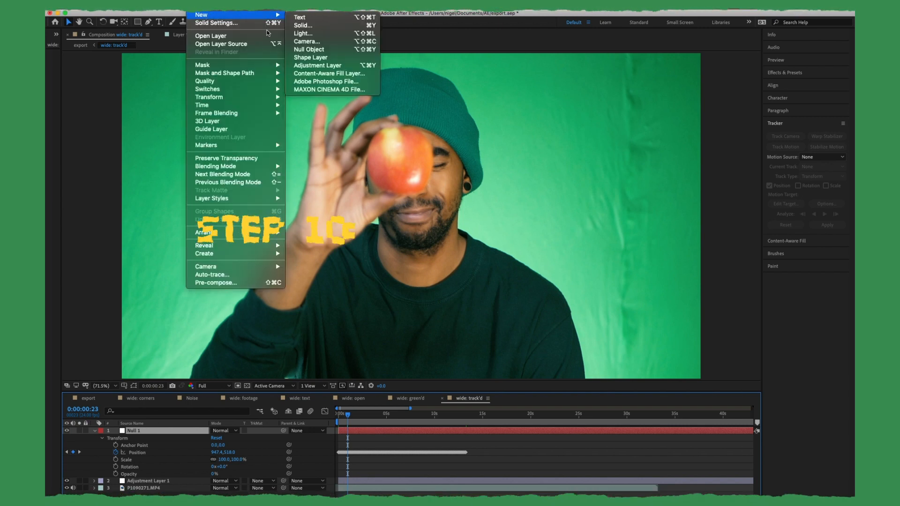
left_click(328, 26)
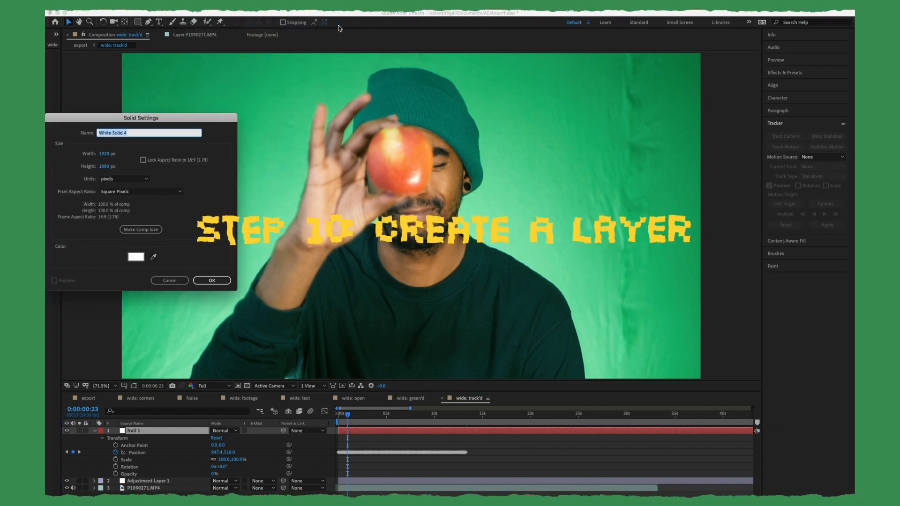
left_click(136, 257)
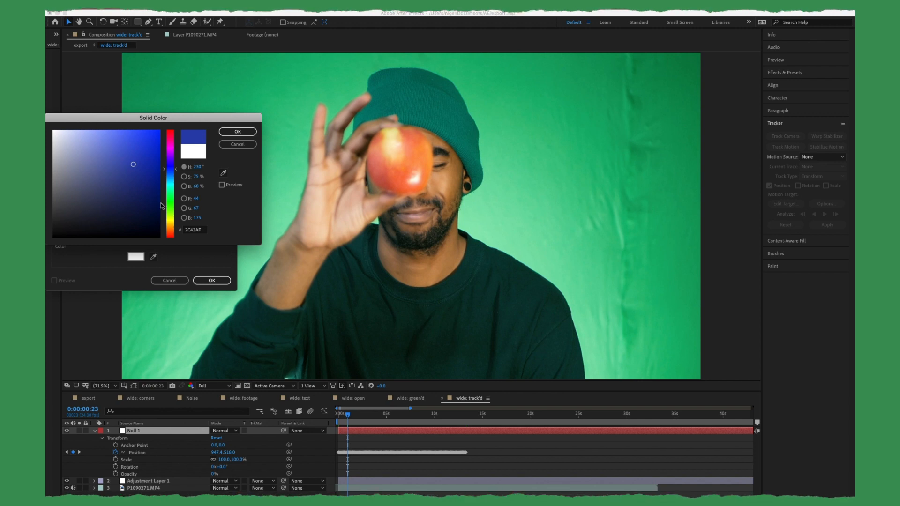
left_click(172, 227)
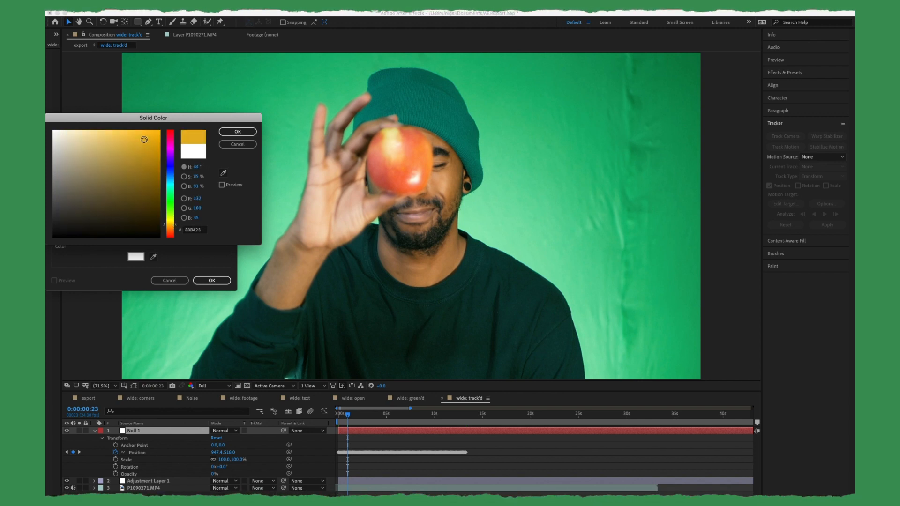
left_click(229, 134)
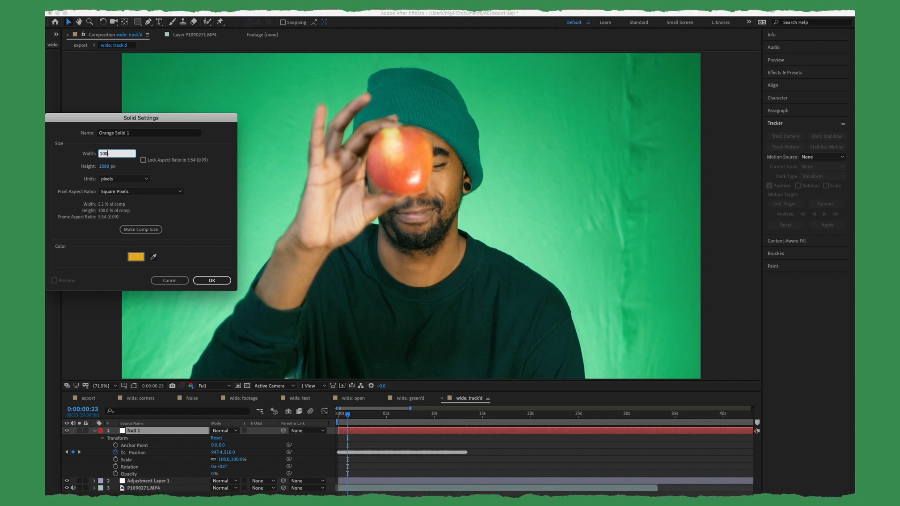
key("Return")
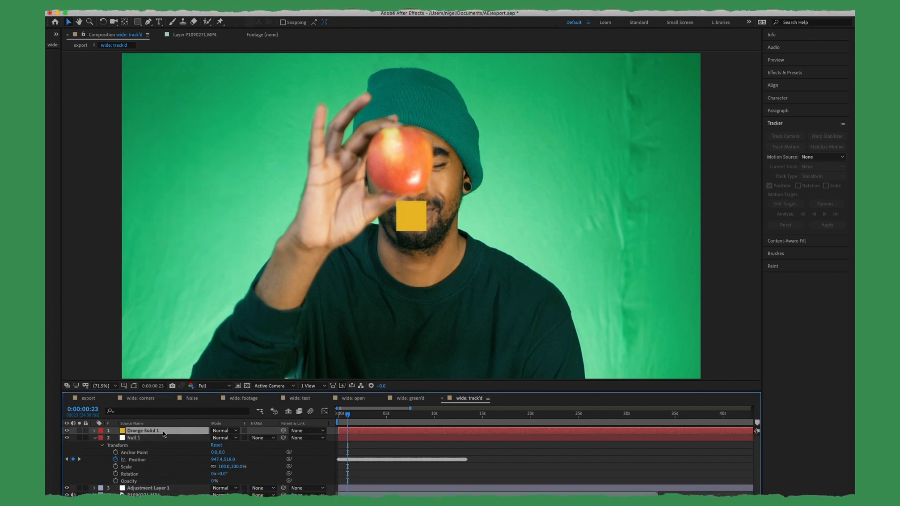
Place Orange Solid 1 over the apple, parent it to Null 1 at the first frame, and preview its motion
key("Return")
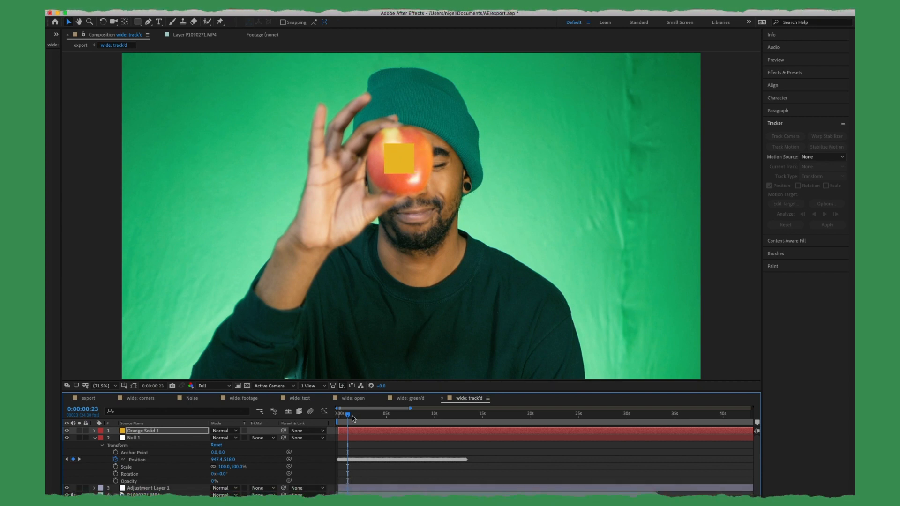
left_click_drag(353, 416, 292, 427)
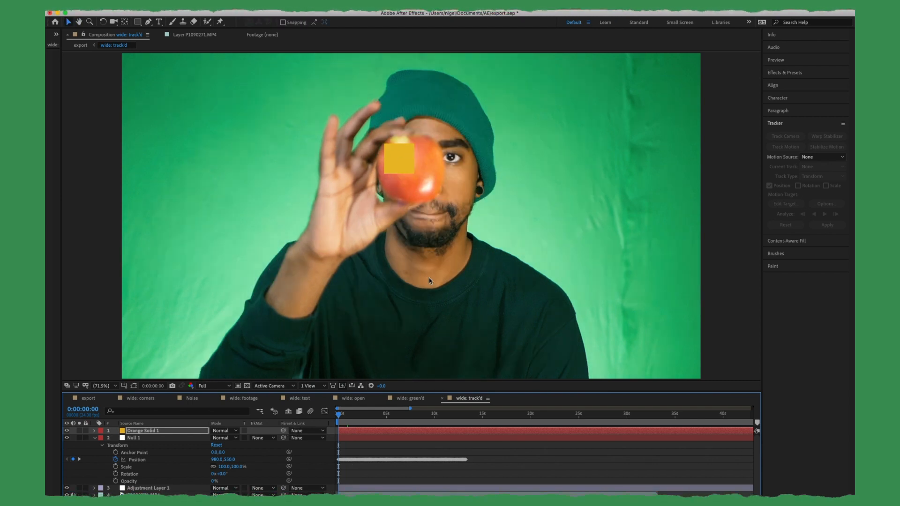
key("space")
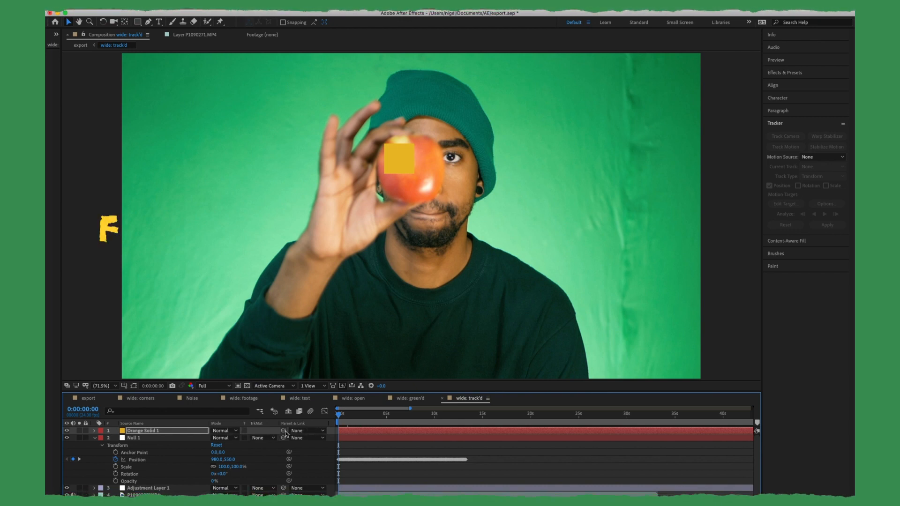
left_click_drag(284, 432, 156, 439)
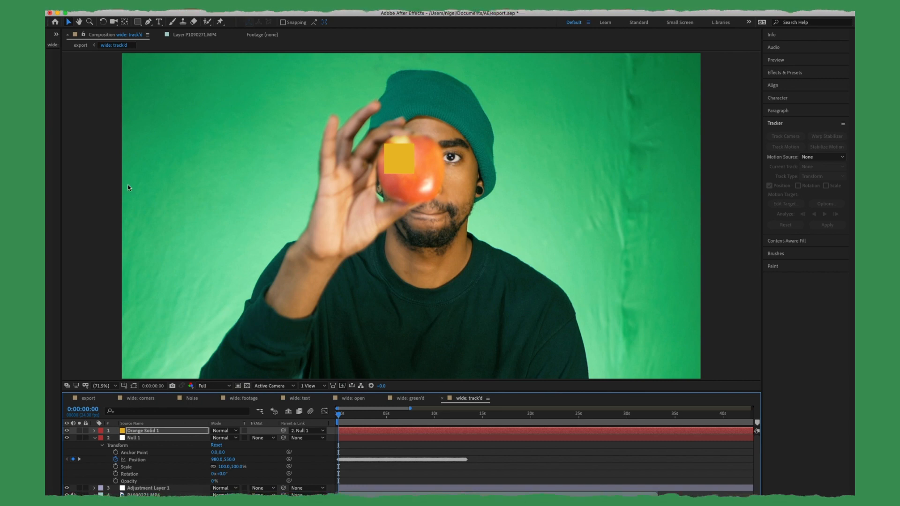
key("space")
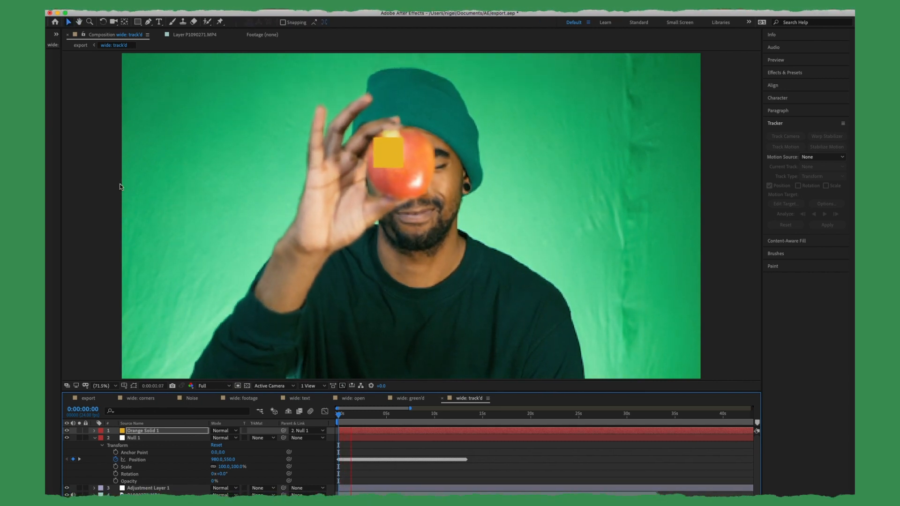